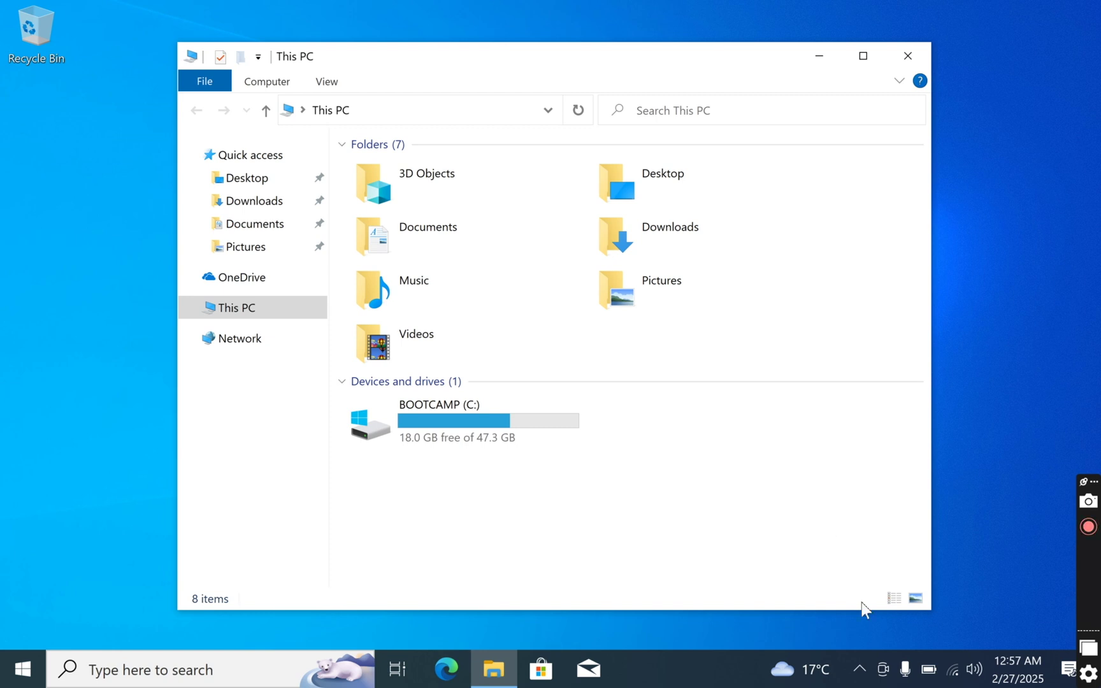
# Restart from Windows into macOS using the Boot Camp tray icon, then sign in.
pyautogui.click(860, 662)
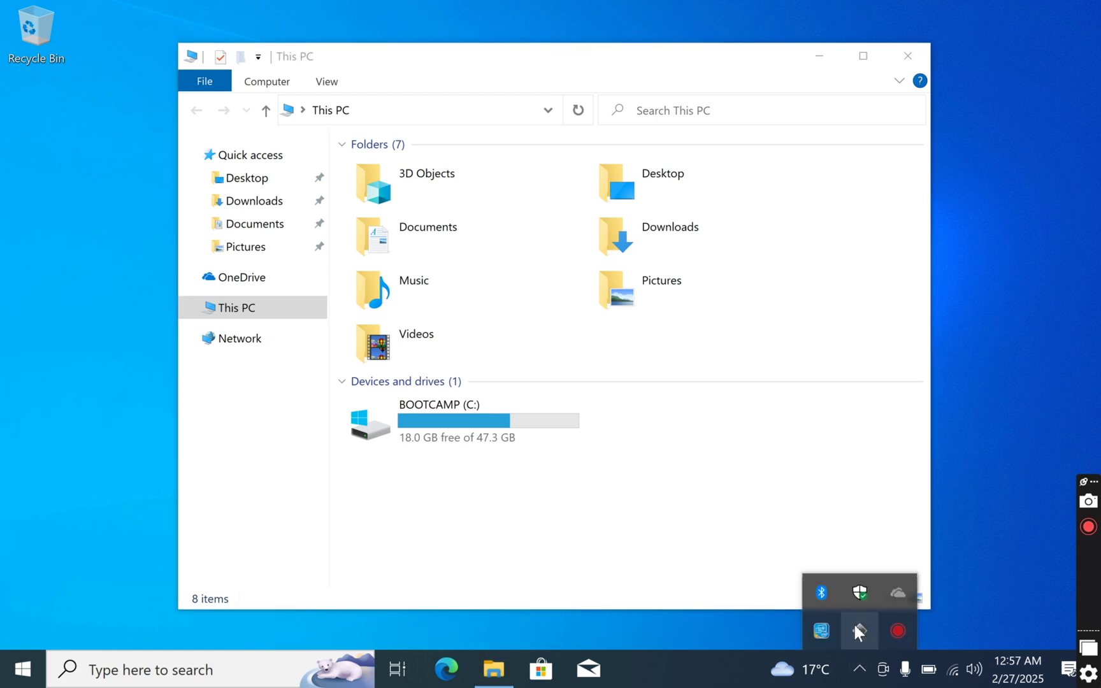
pyautogui.rightClick(854, 626)
pyautogui.click(880, 614)
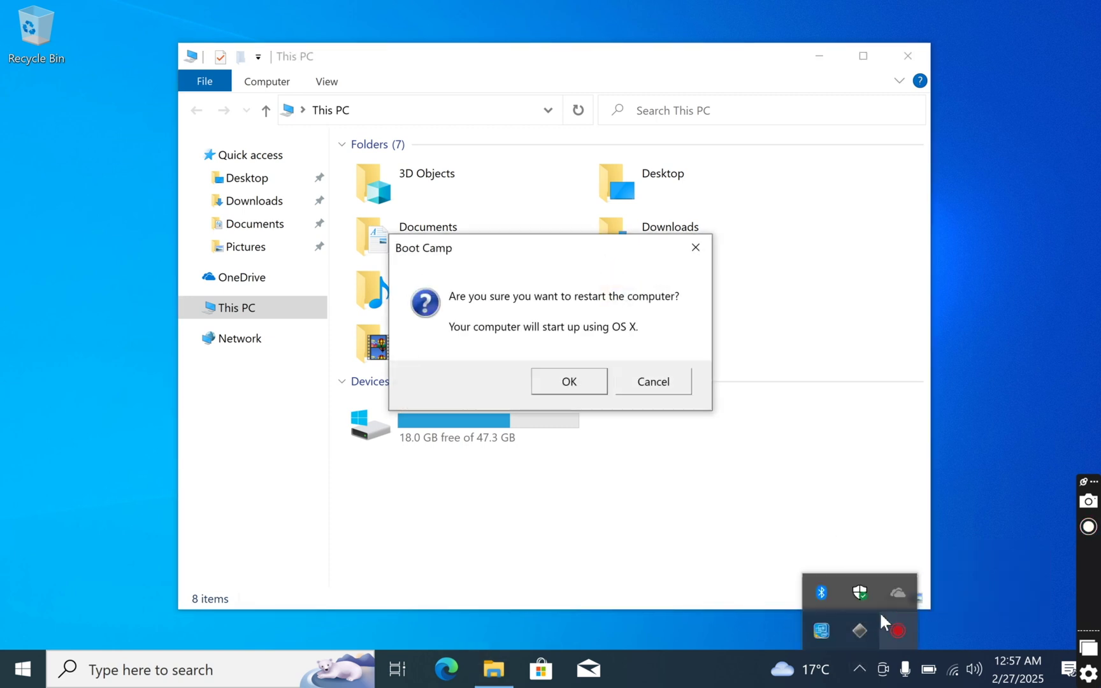
pyautogui.click(568, 382)
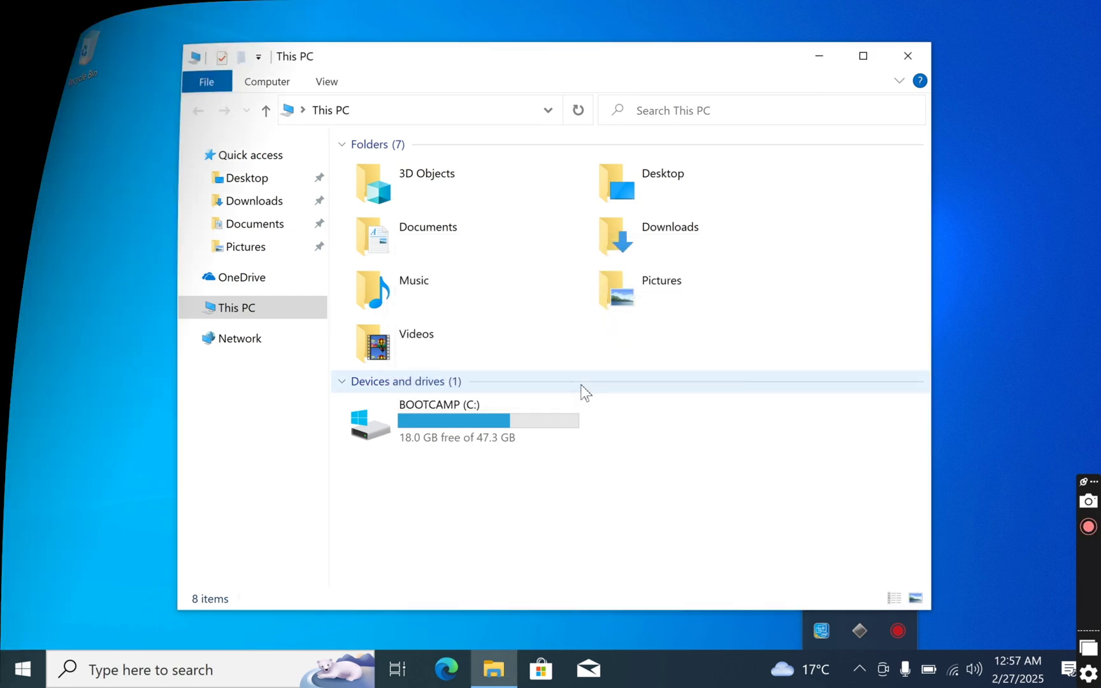
pyautogui.write('•••••')
pyautogui.press('Return')
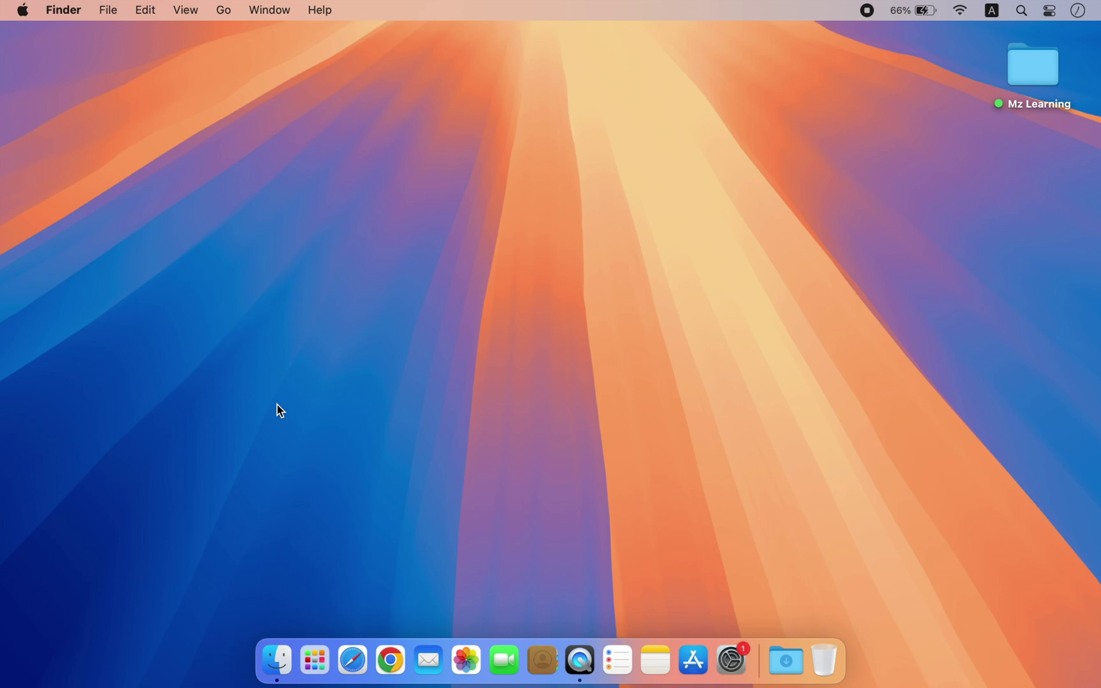
# Launch Disk Utility via Spotlight, show all devices, and select APPLE SSD SM0256G Media.
pyautogui.press('super+space')
pyautogui.write('di')
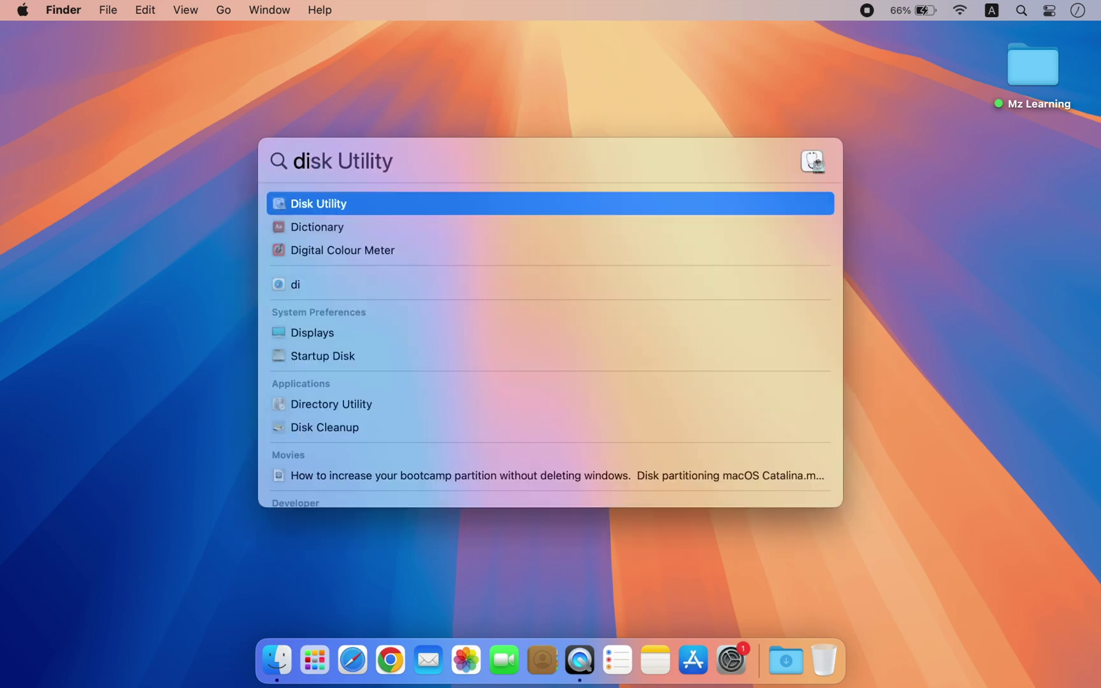
pyautogui.press('Return')
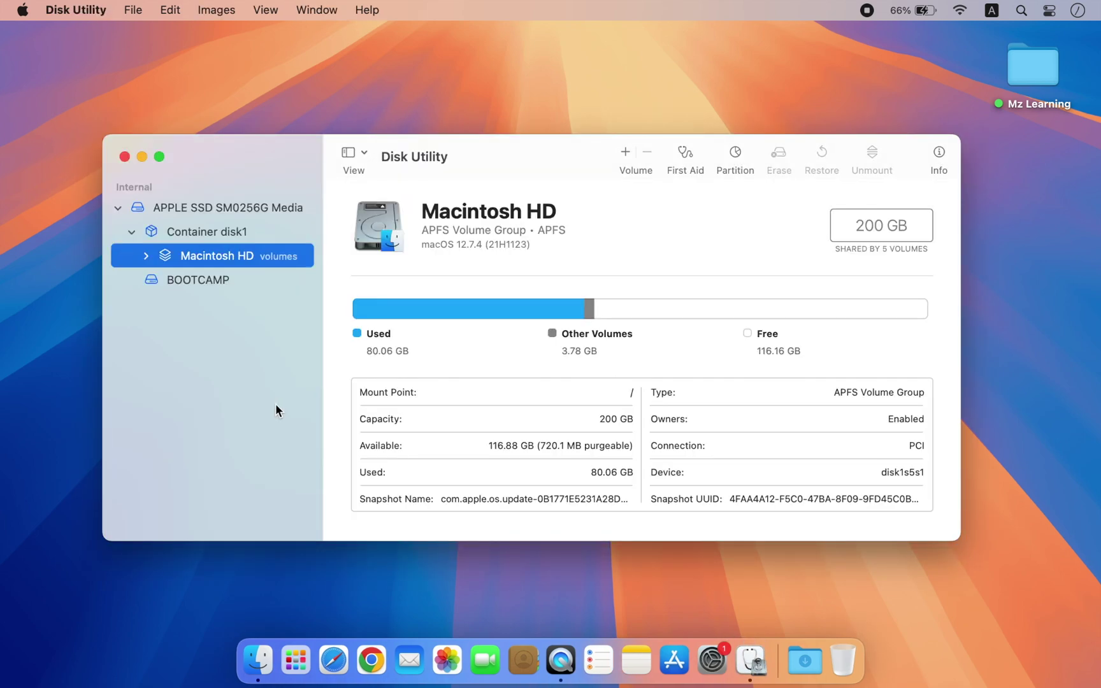
pyautogui.click(363, 156)
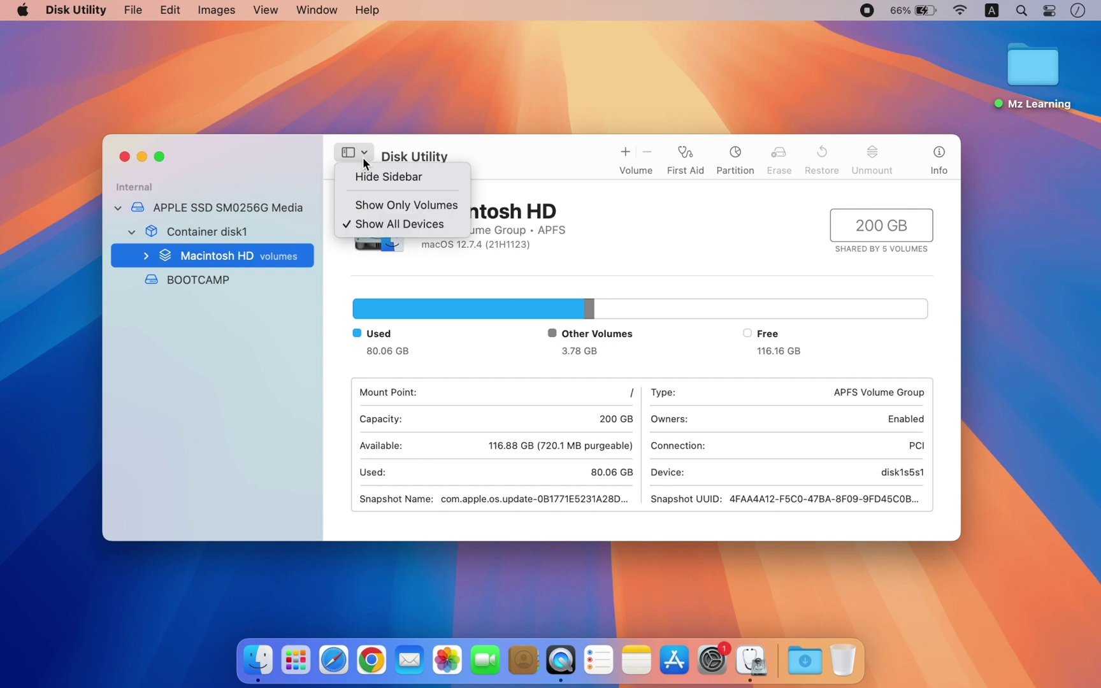
pyautogui.click(384, 225)
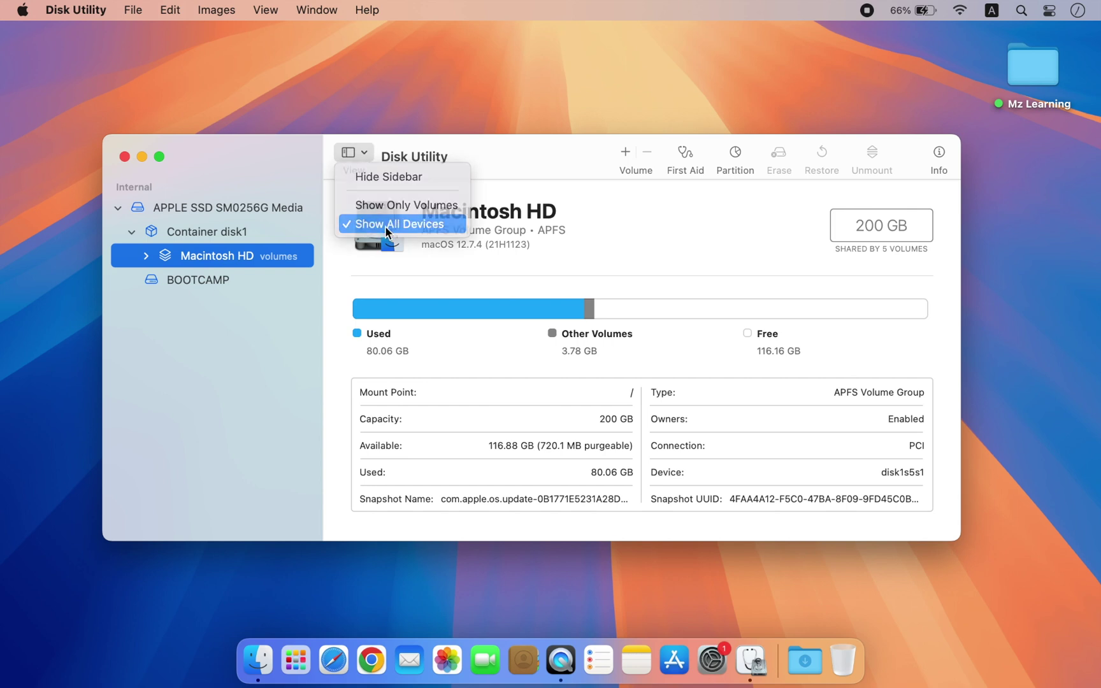
pyautogui.click(271, 207)
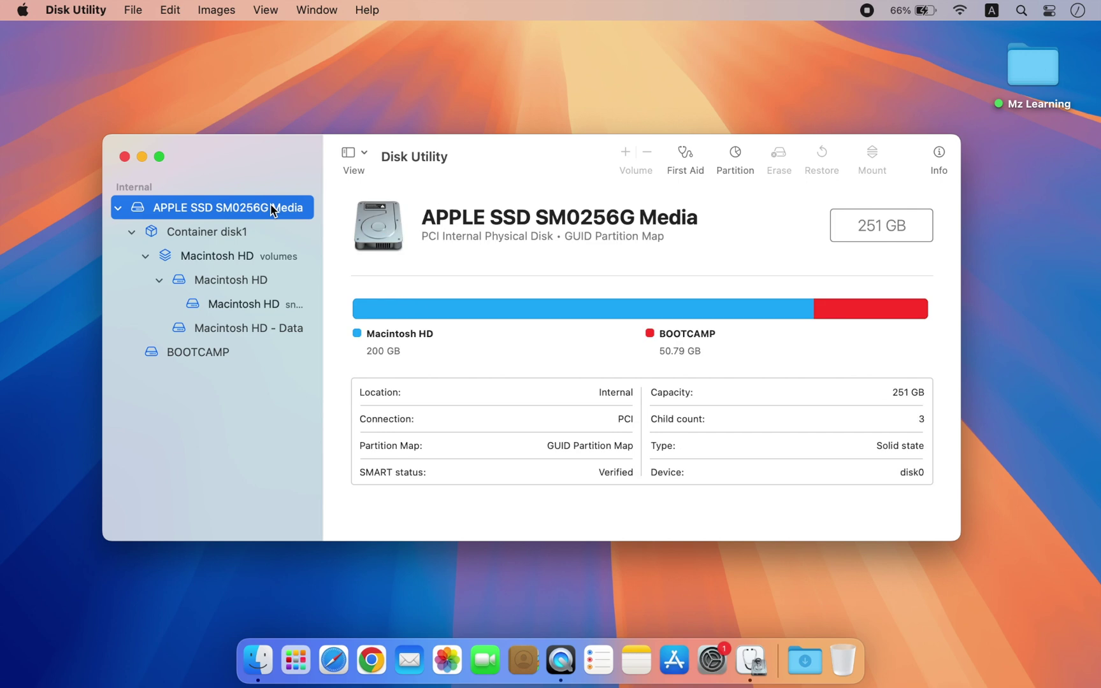
# Open the SSD's partition layout and select the Macintosh HD partition.
pyautogui.click(732, 151)
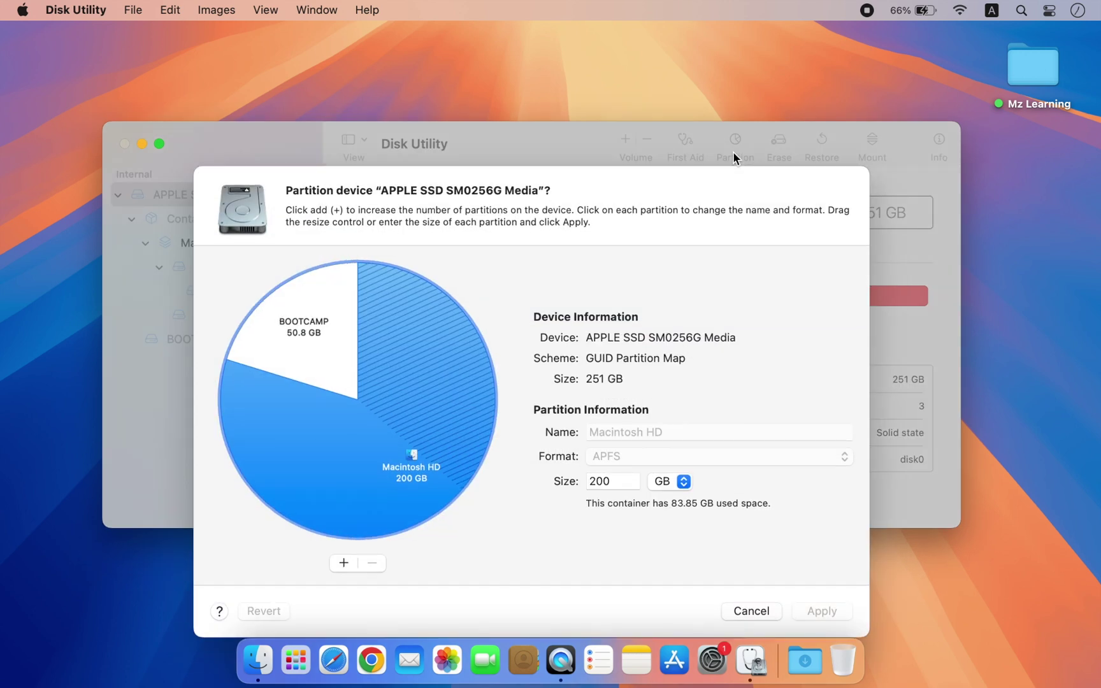
pyautogui.moveTo(566, 133); pyautogui.dragTo(574, 56)
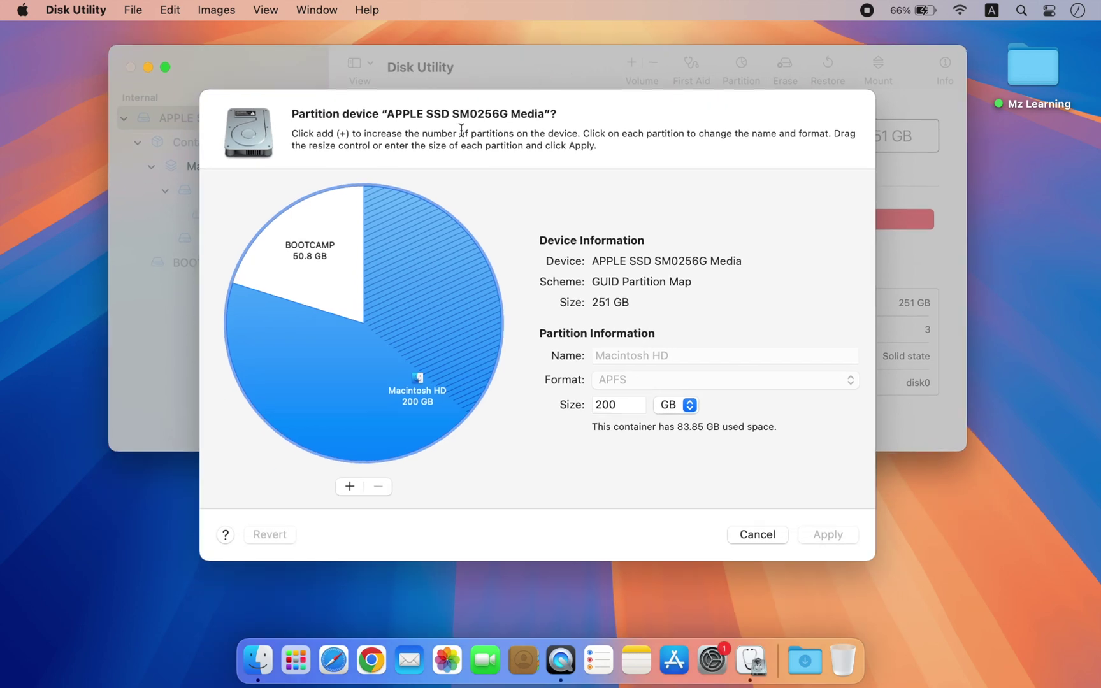
pyautogui.click(341, 250)
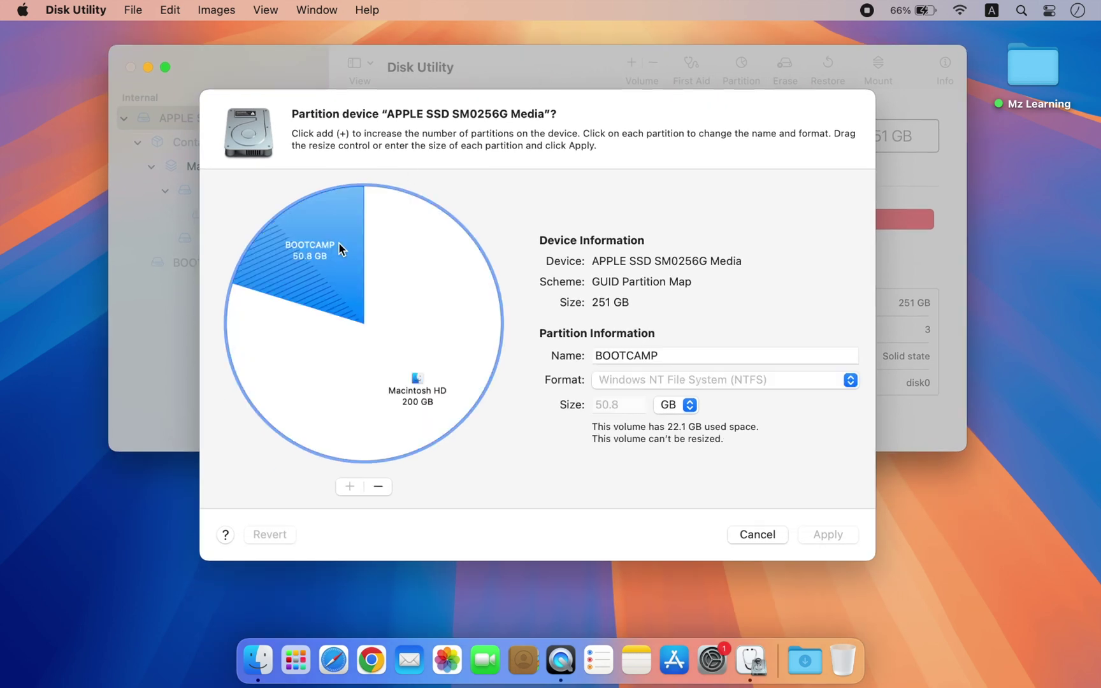
pyautogui.click(349, 365)
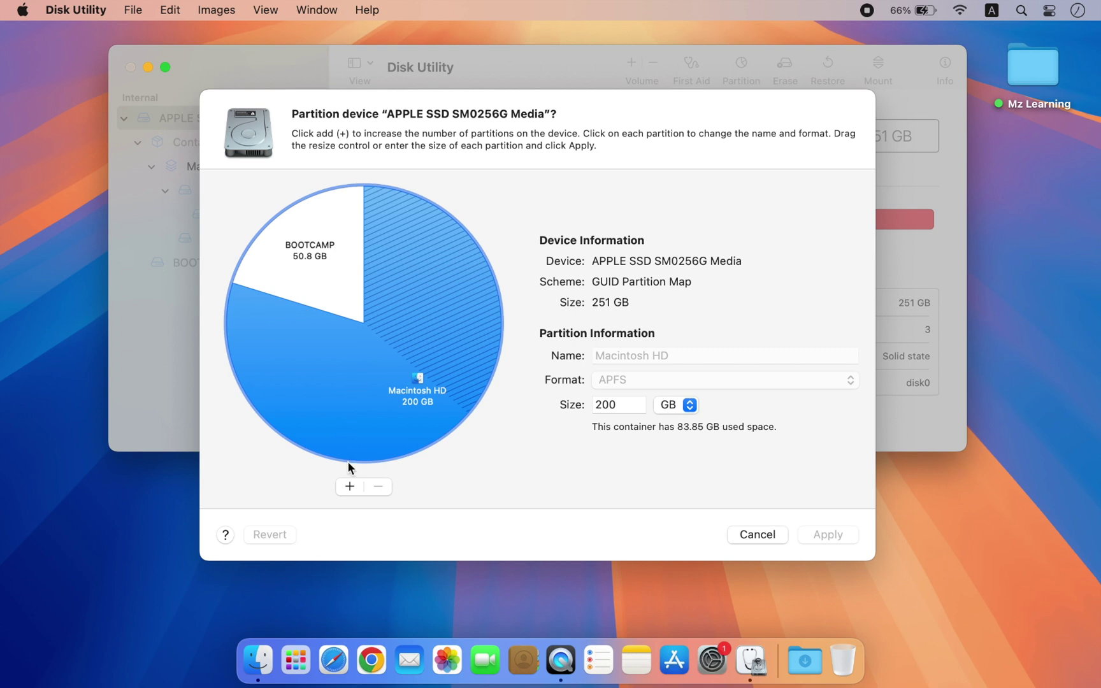
# Add a new 11.1 GB partition formatted as MS-DOS (FAT).
pyautogui.click(351, 487)
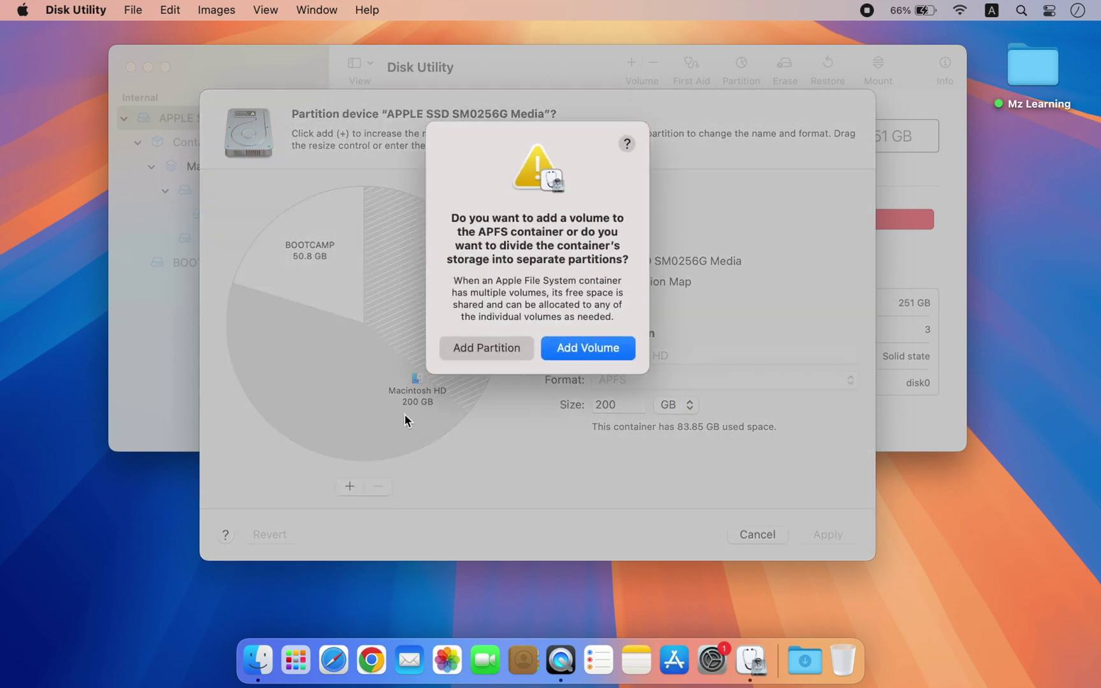
pyautogui.click(471, 350)
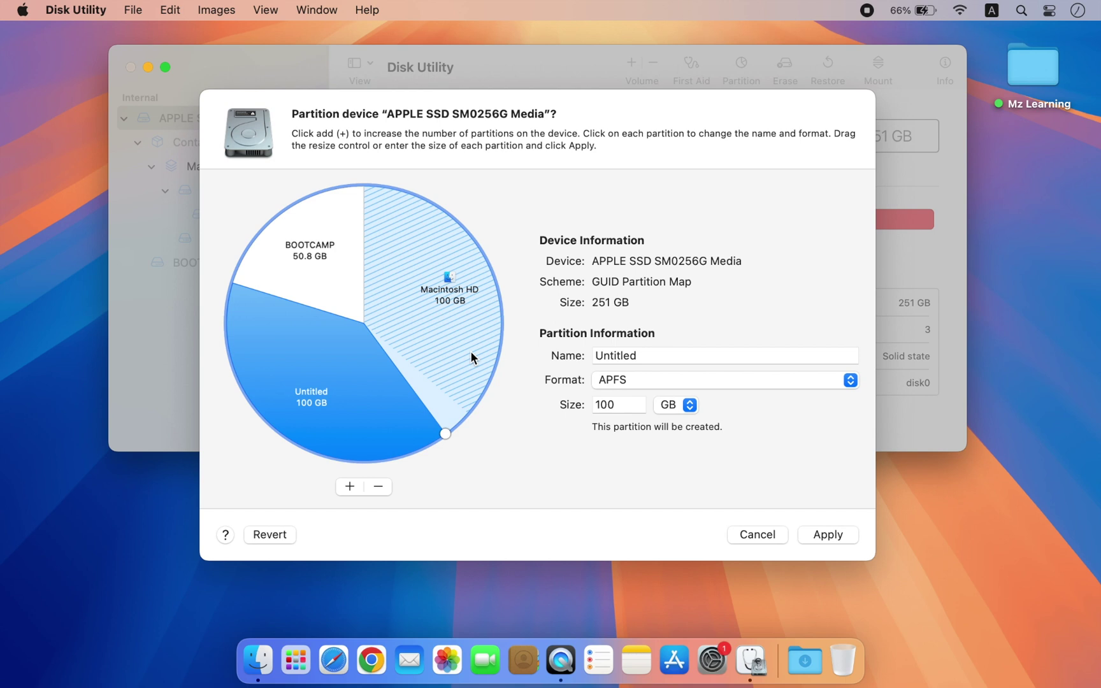
pyautogui.moveTo(444, 432); pyautogui.dragTo(244, 322)
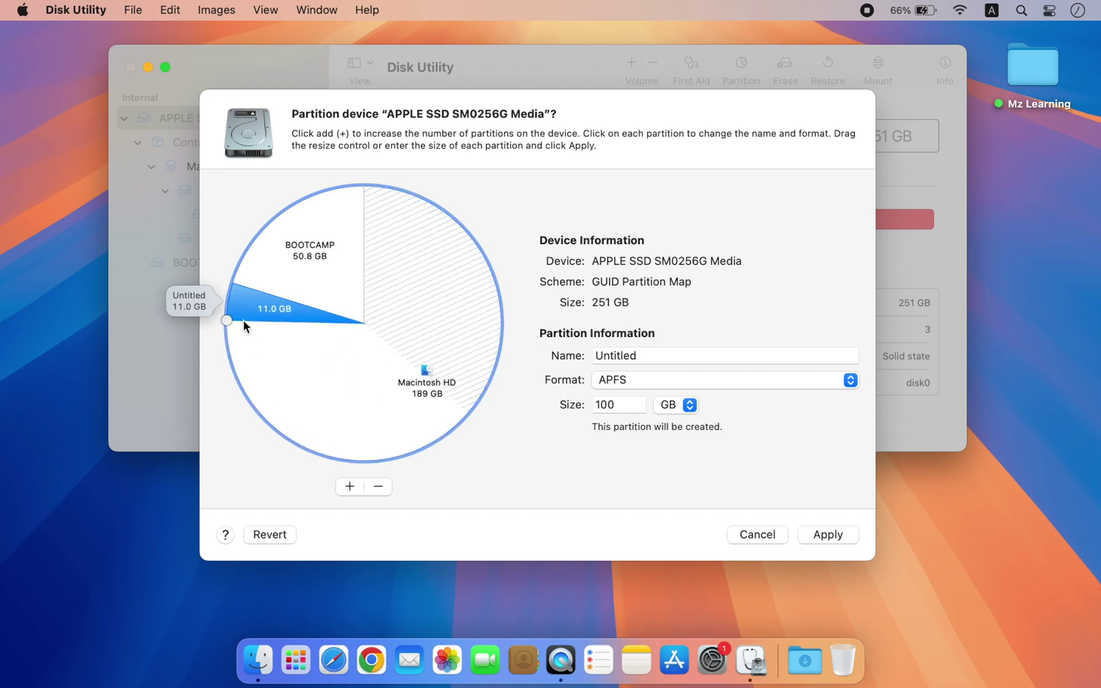
pyautogui.moveTo(243, 321); pyautogui.dragTo(244, 321)
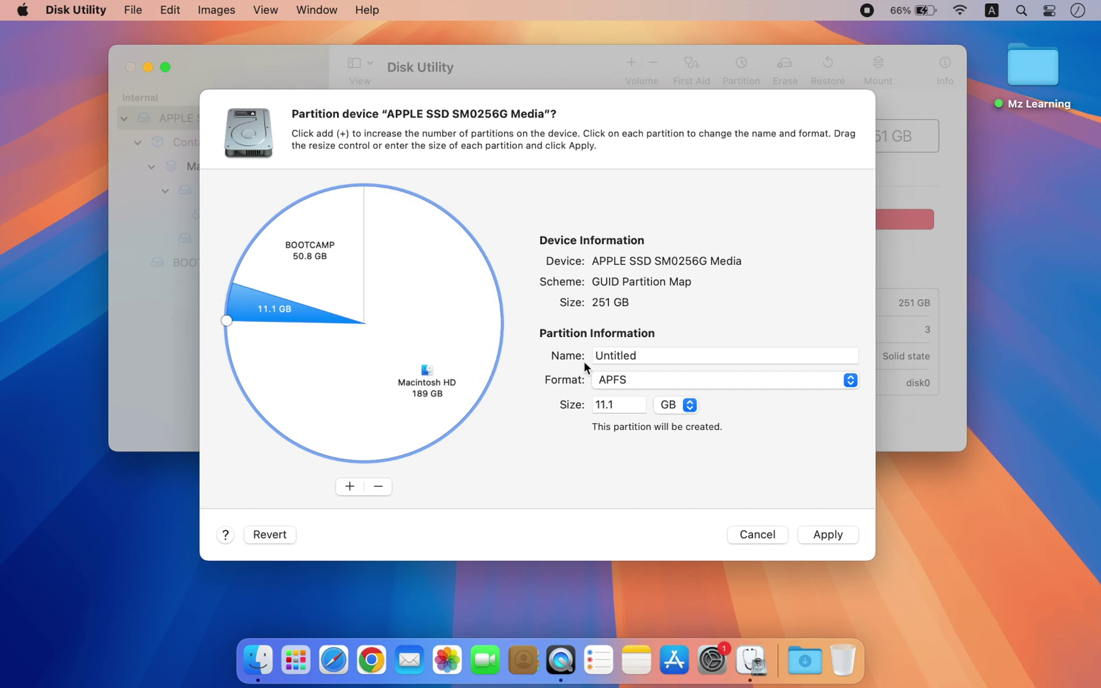
pyautogui.click(617, 381)
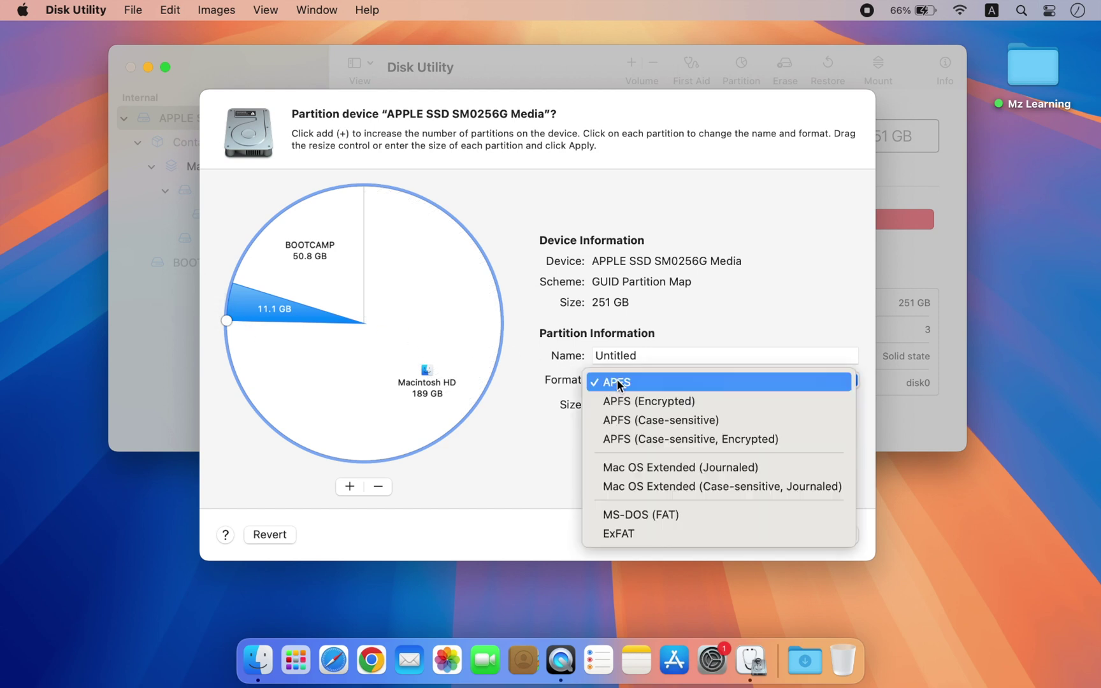
pyautogui.click(659, 513)
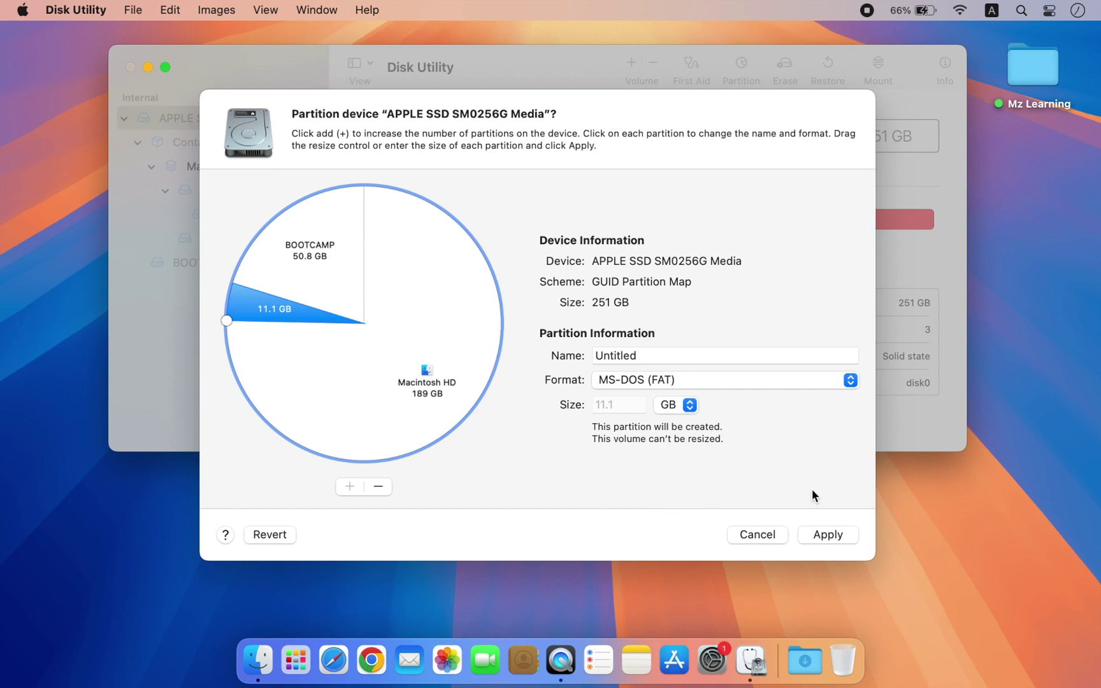
# Apply the layout adding Untitled and resizing Macintosh HD, accepting the startup volume warning.
pyautogui.click(832, 532)
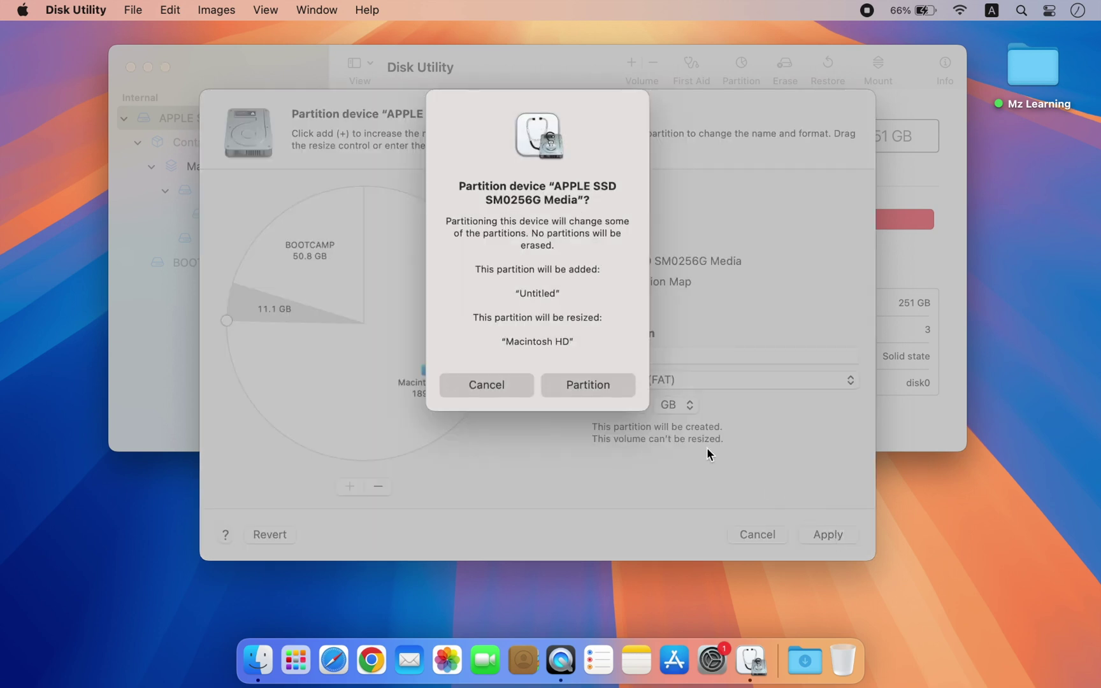
pyautogui.click(615, 390)
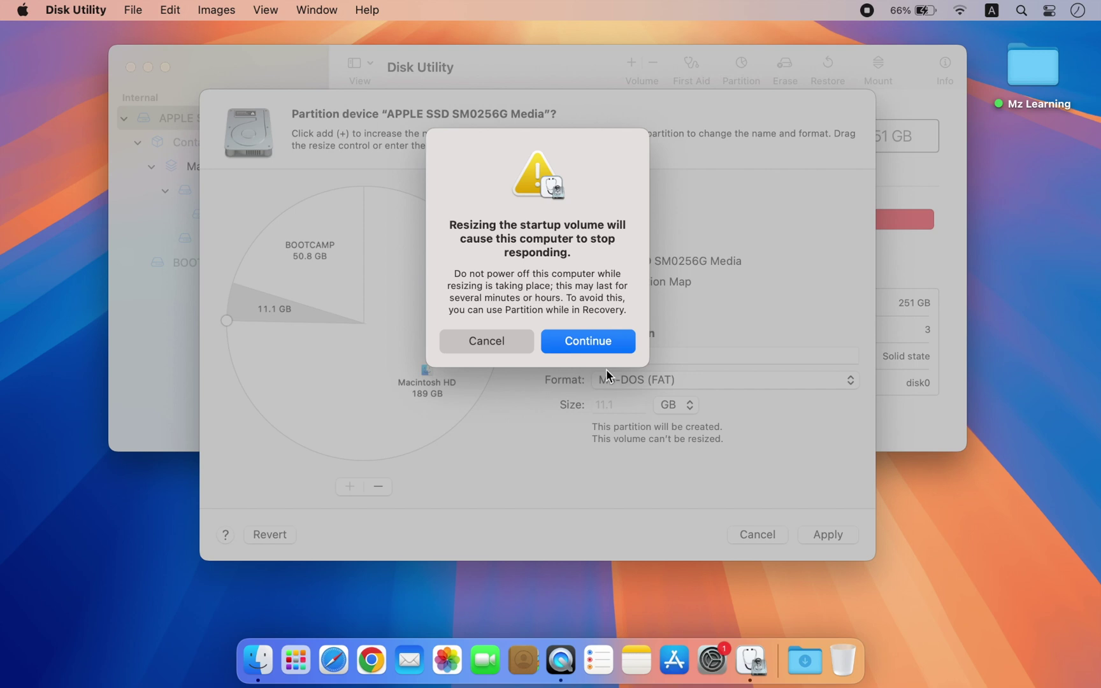
pyautogui.click(596, 344)
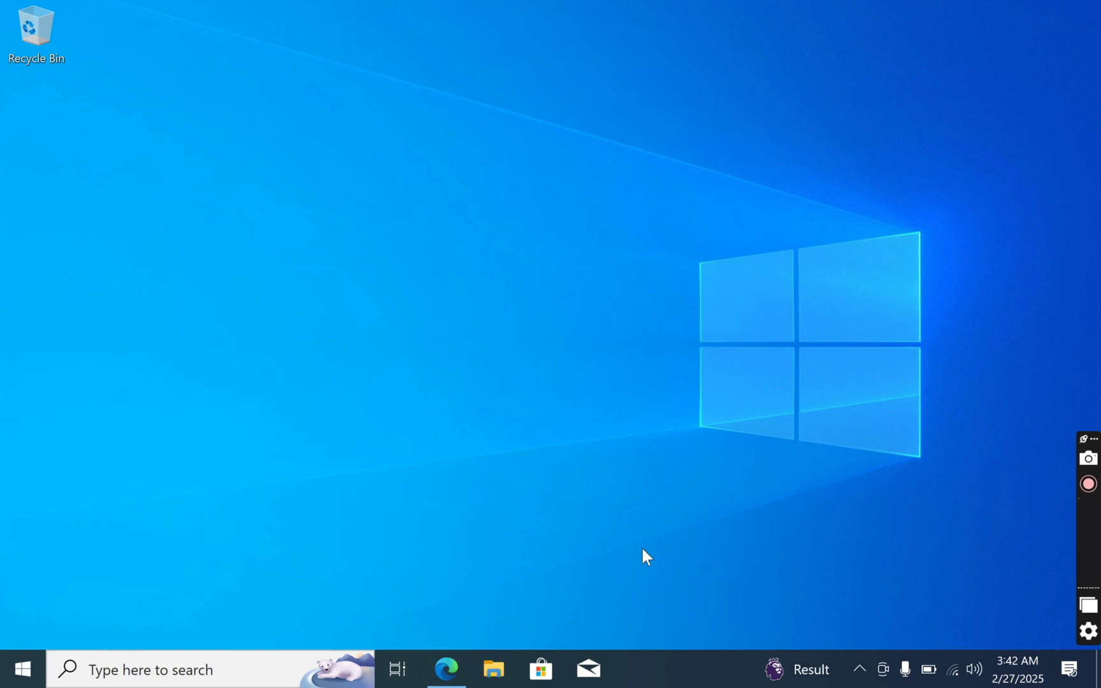
# Check drive sizes in This PC, then open the MiniTool Partition Wizard site in Edge.
pyautogui.click(496, 671)
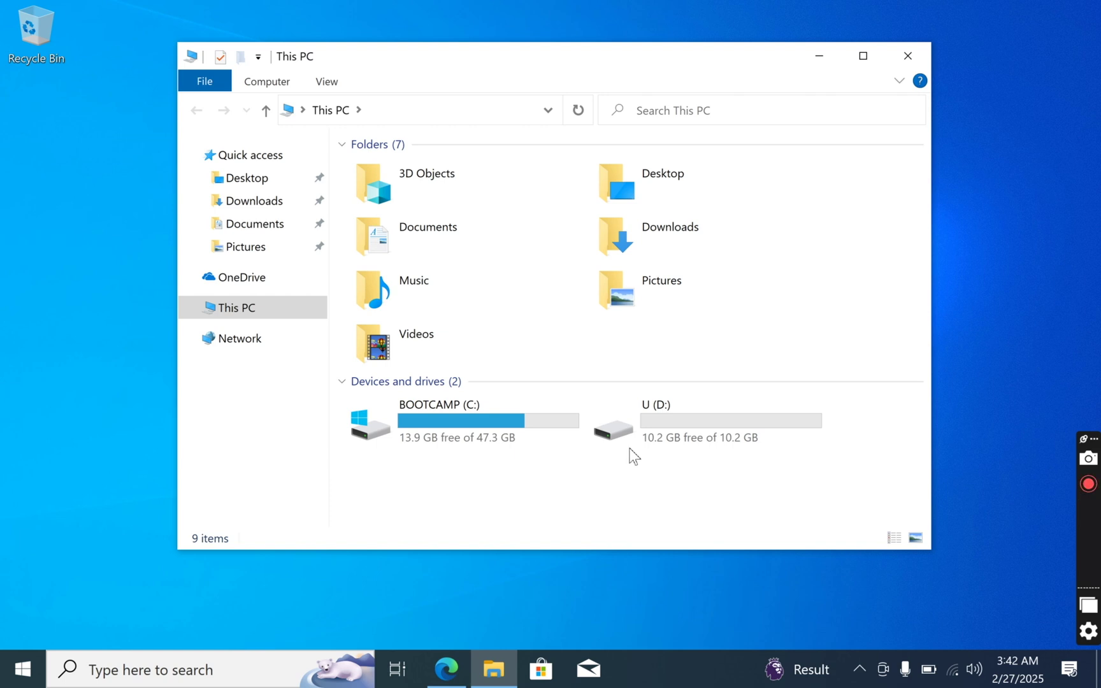
pyautogui.click(448, 668)
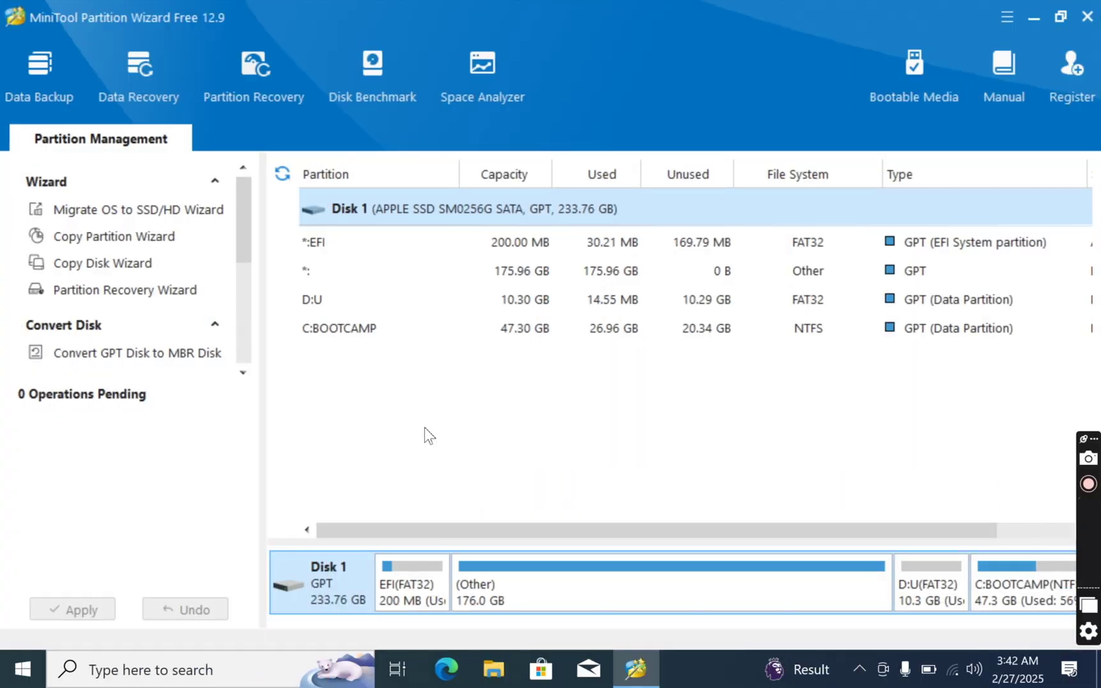
# Queue deleting D:U and extending C:BOOTCAMP to 57.61 GB.
pyautogui.rightClick(323, 302)
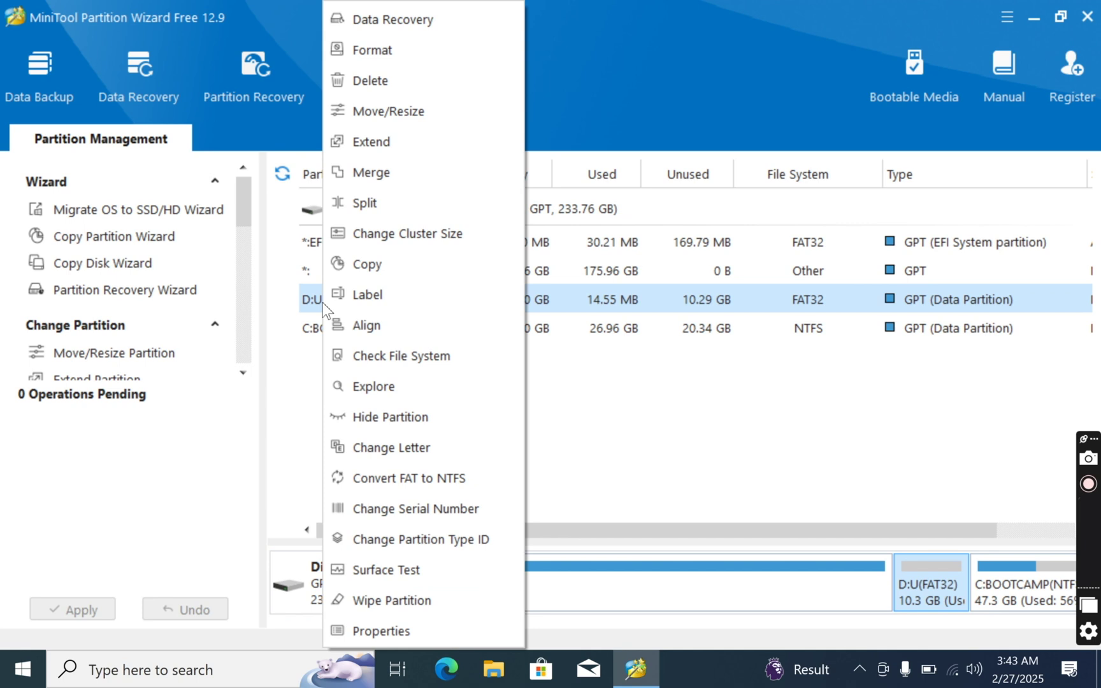
pyautogui.click(368, 83)
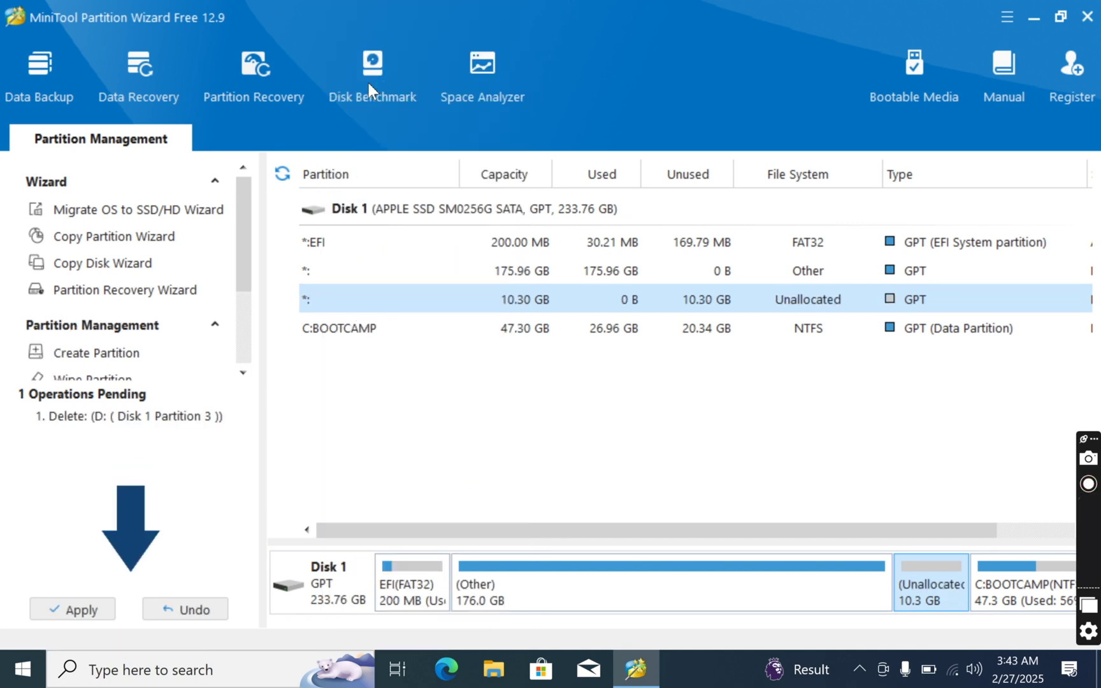
pyautogui.click(370, 329)
pyautogui.rightClick(370, 330)
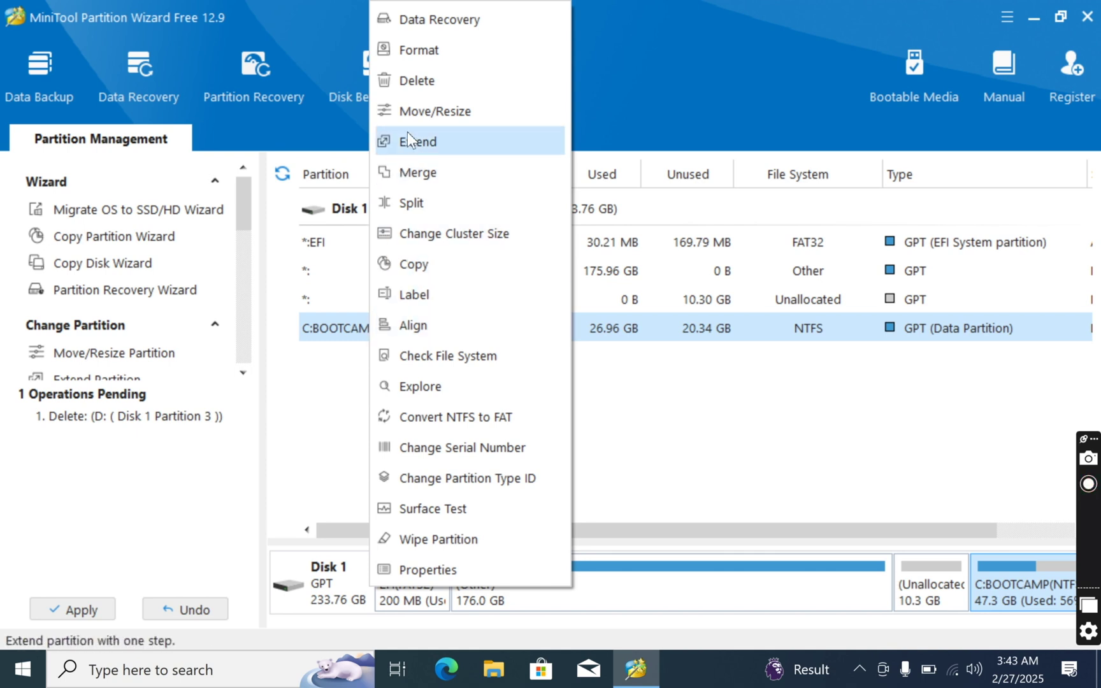
pyautogui.click(414, 114)
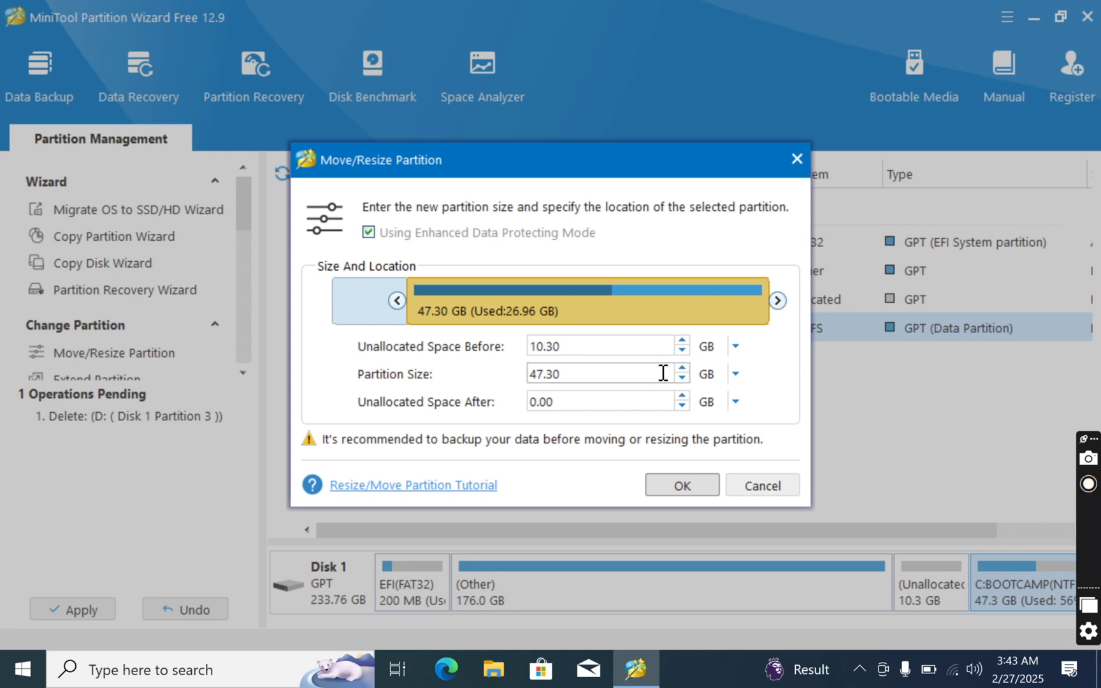
pyautogui.click(683, 368)
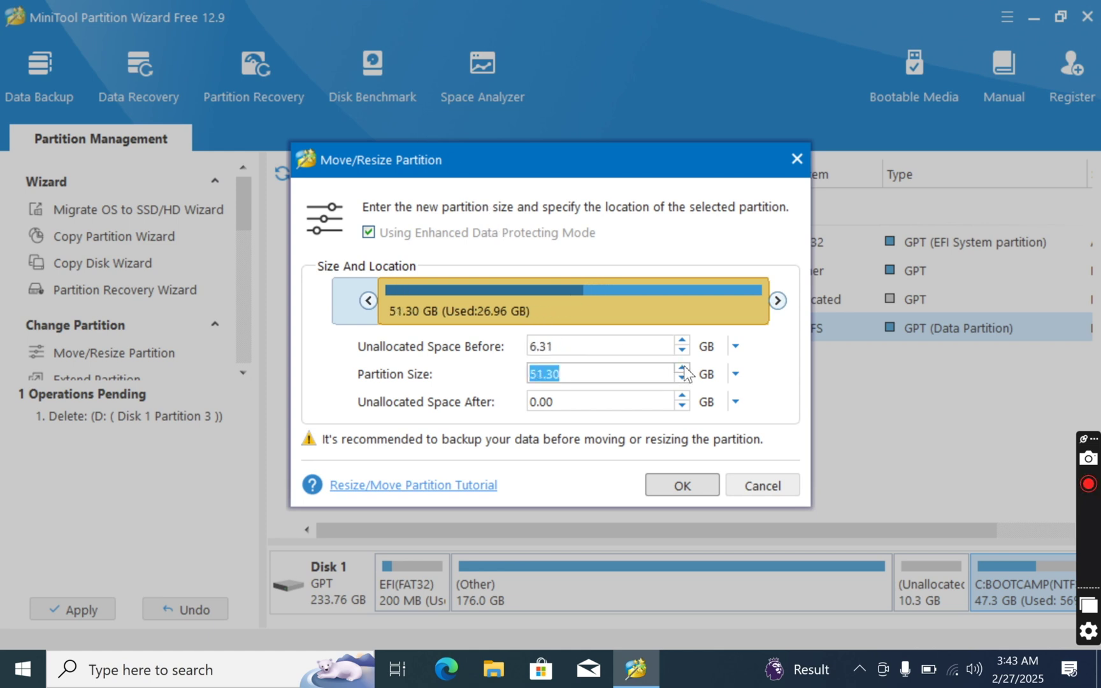
pyautogui.click(682, 369)
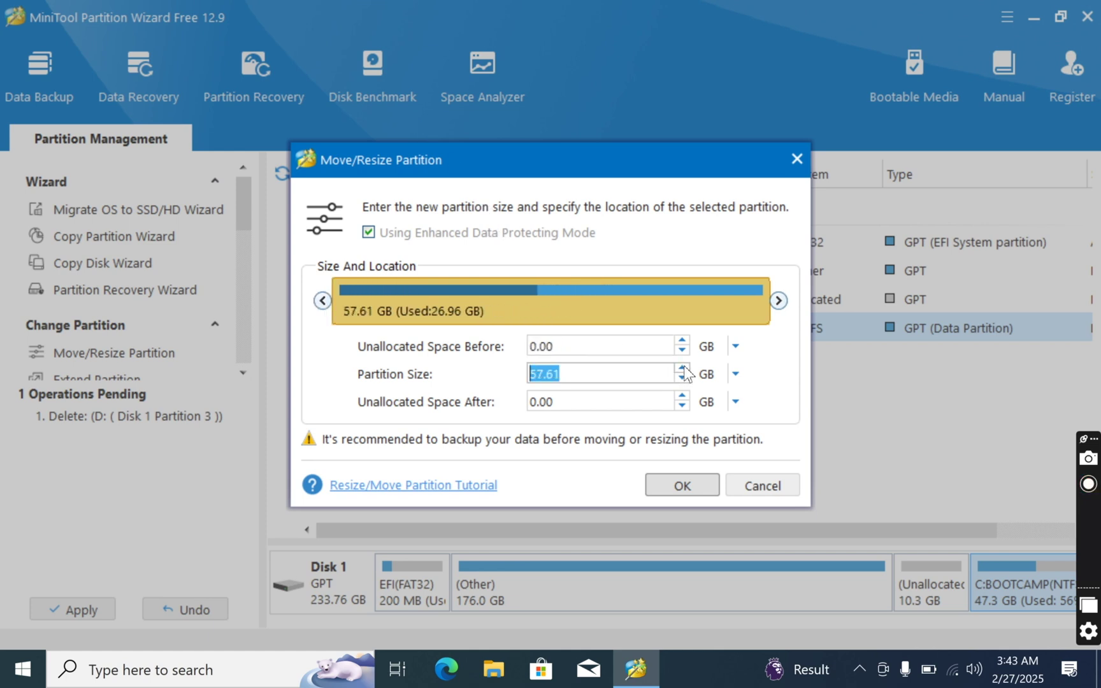
pyautogui.click(692, 483)
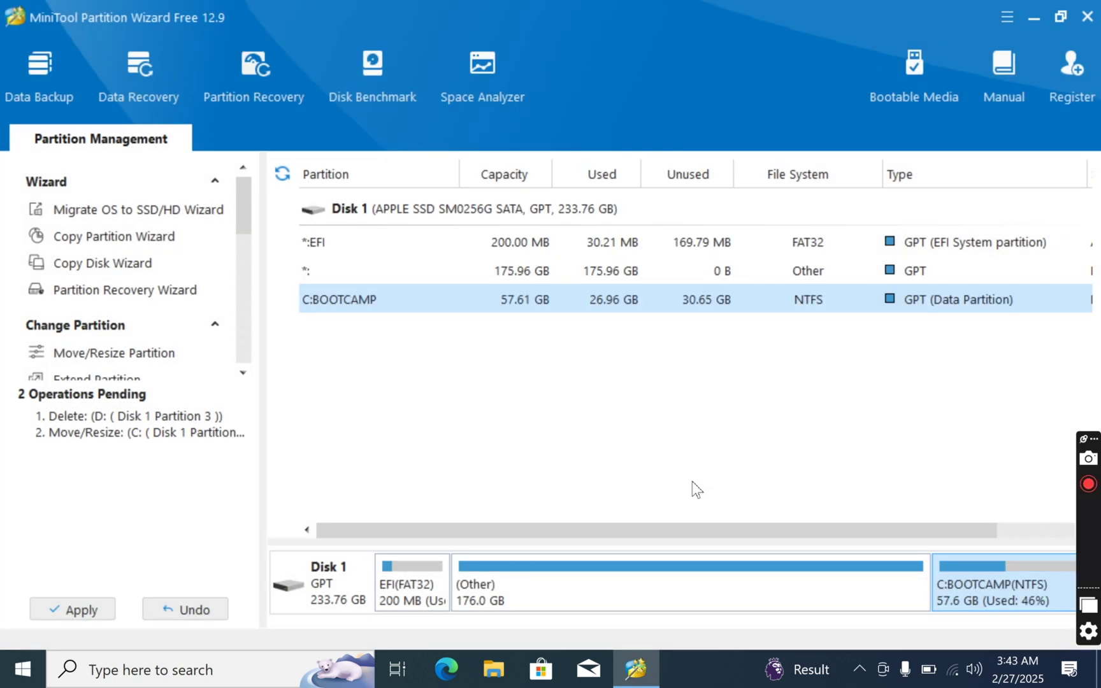
# Apply the queued partition operations and restart the computer to complete them.
pyautogui.click(97, 608)
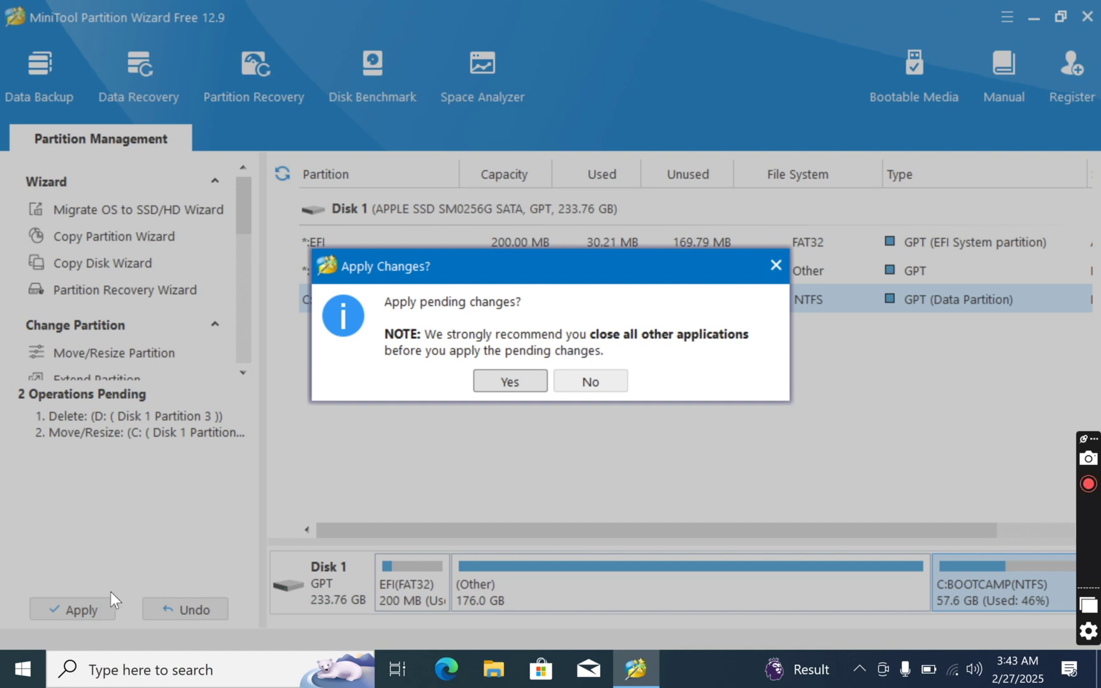
pyautogui.click(506, 382)
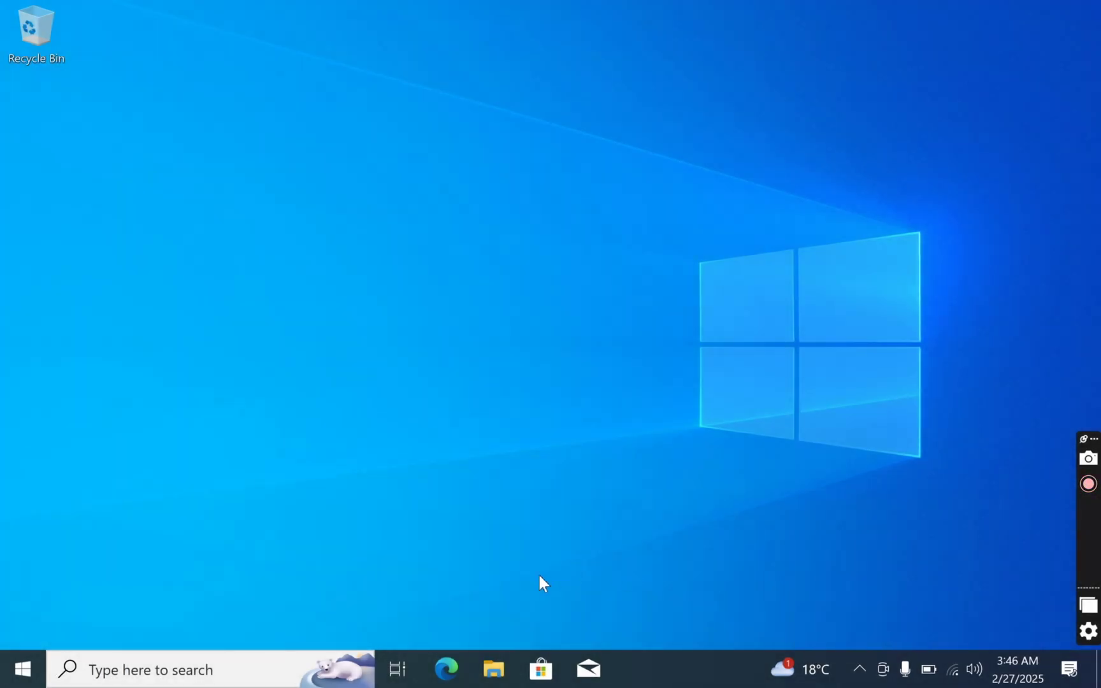
pyautogui.click(493, 669)
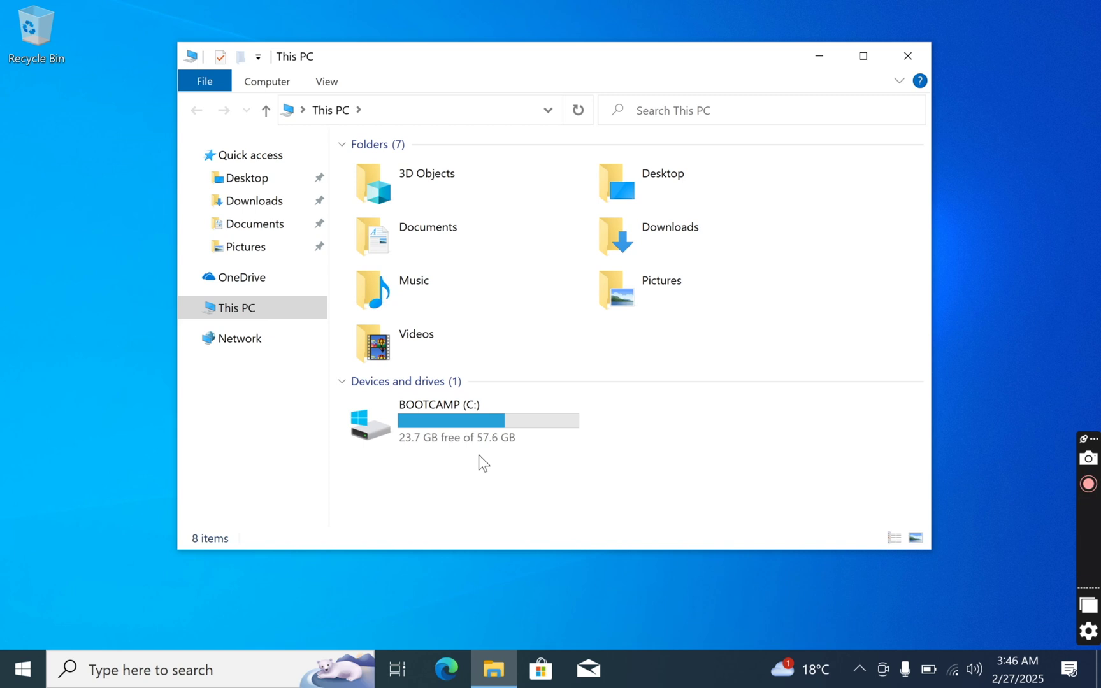
# Open Disk Management from the Start button menu to verify BOOTCAMP (C:) at 57.61 GB.
pyautogui.click(23, 671)
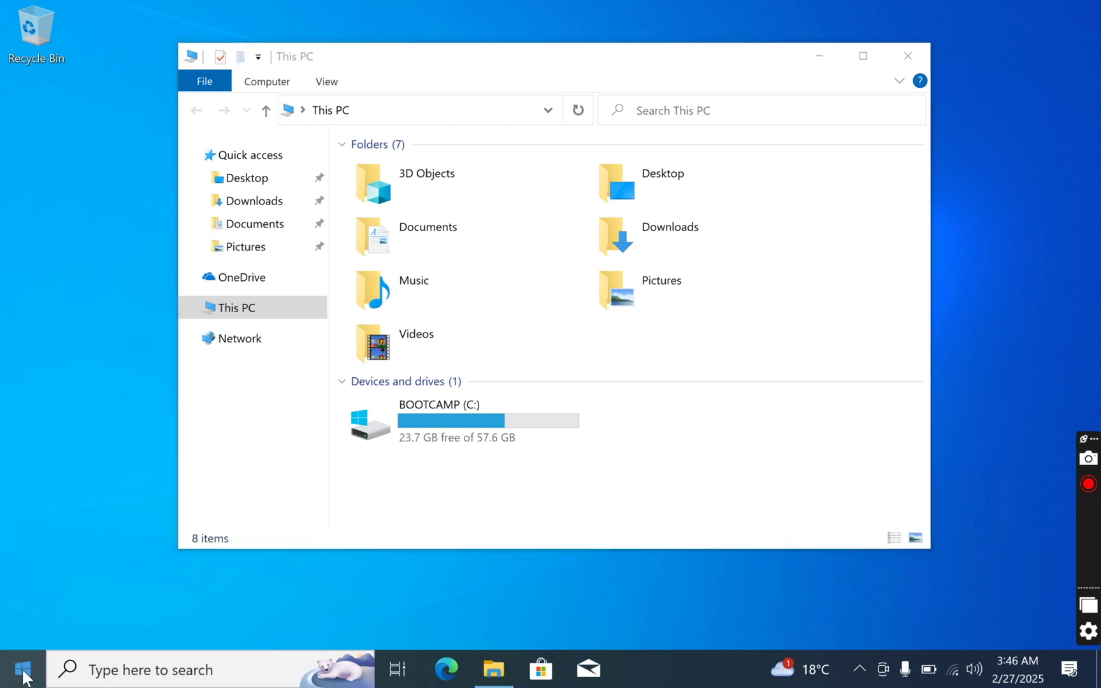
pyautogui.rightClick(24, 677)
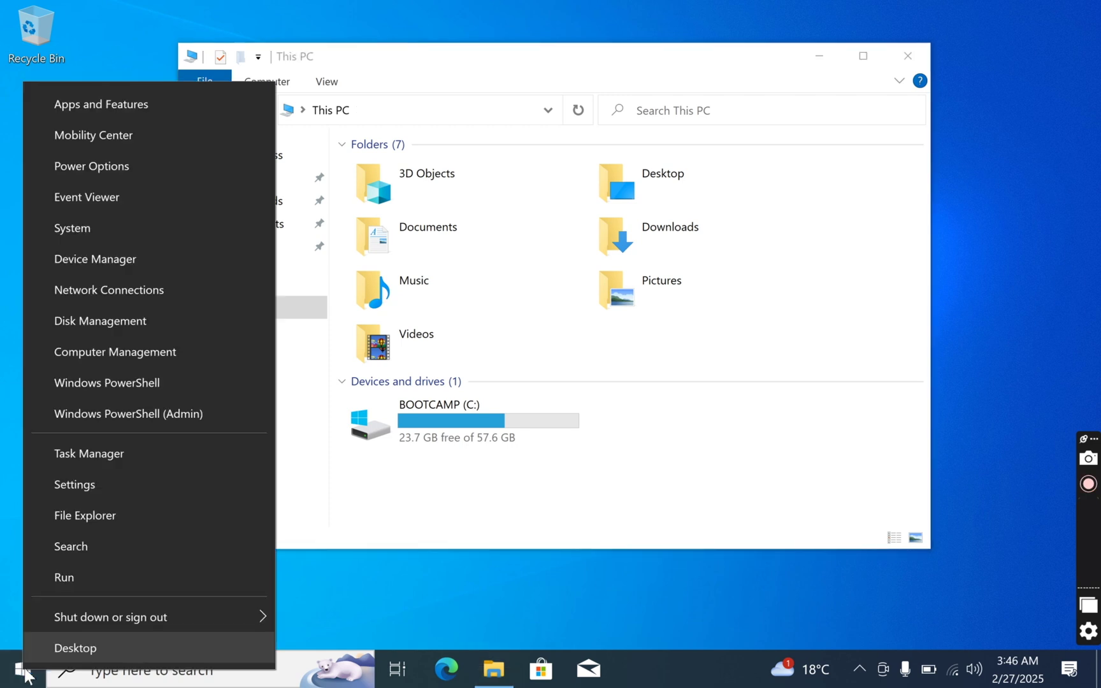
pyautogui.click(131, 321)
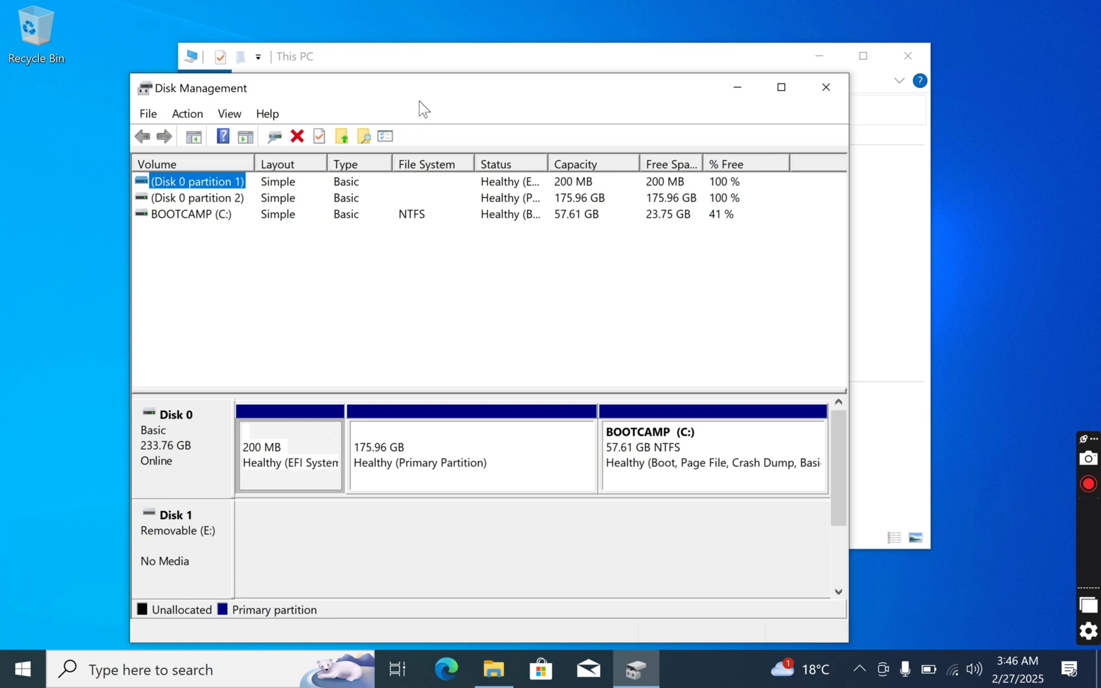
pyautogui.moveTo(420, 102); pyautogui.dragTo(468, 65)
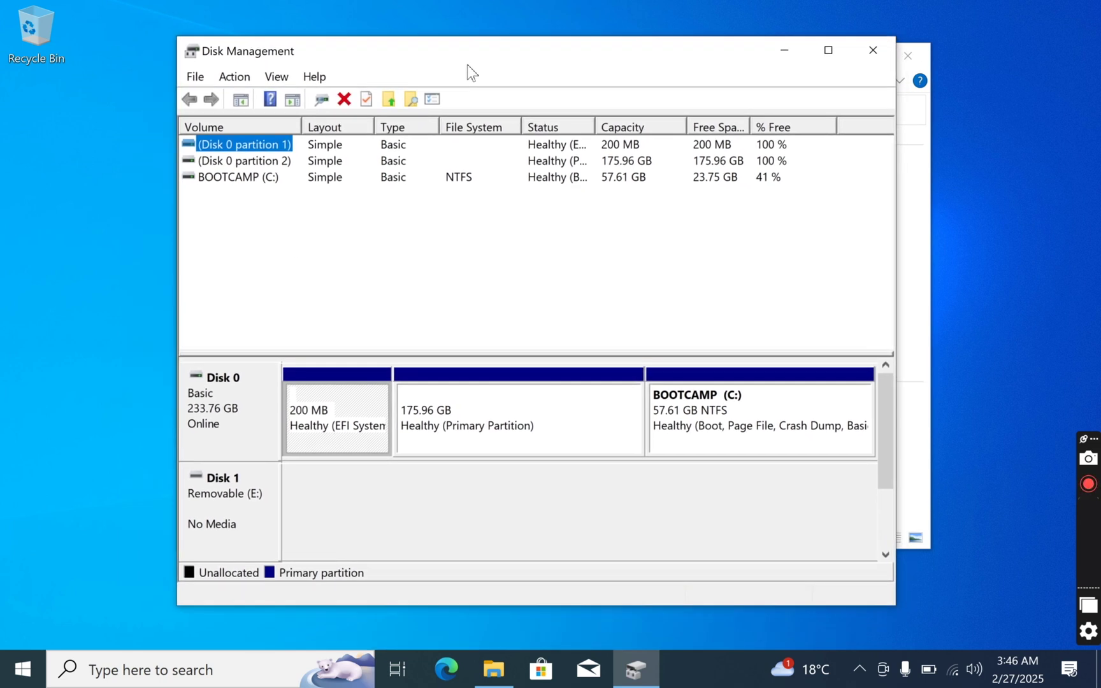